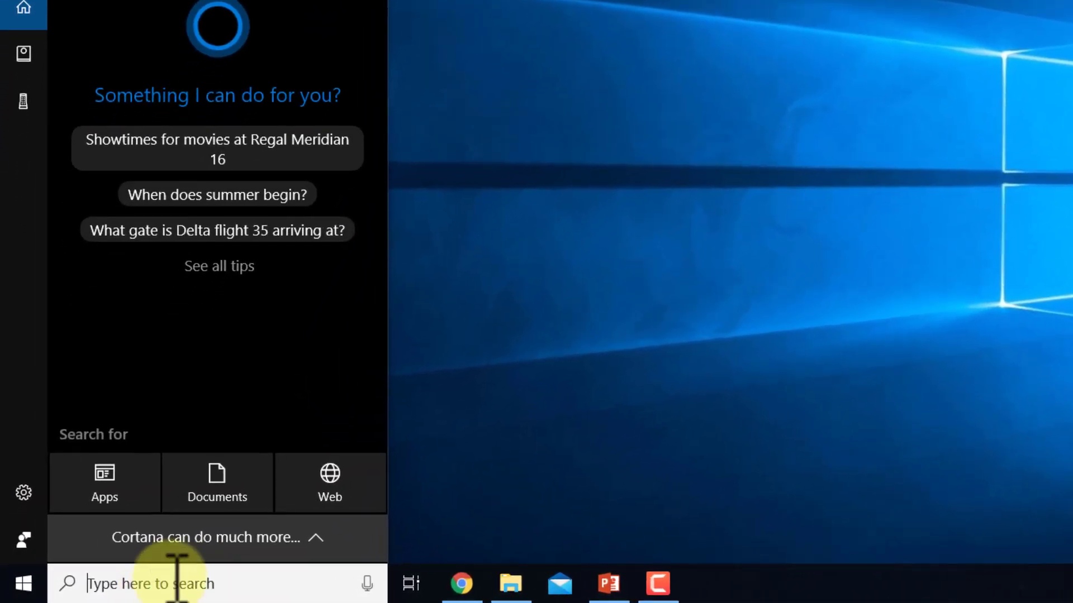
# Search the Start menu for 'workbench' to list Workbench 2019 R3 and other versions.
pyautogui.write('workb')
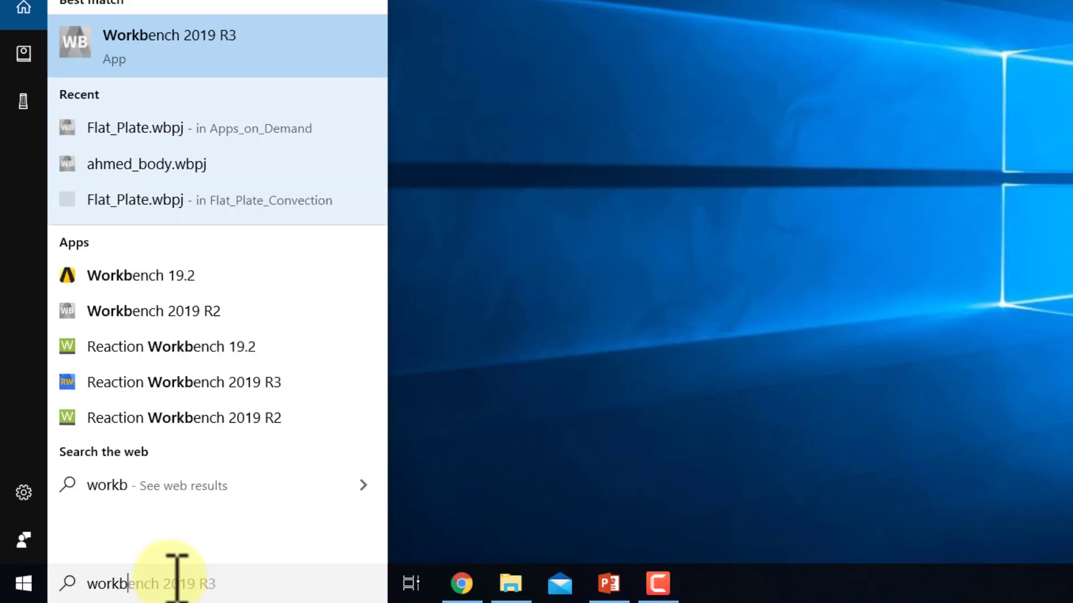
pyautogui.write('ench')
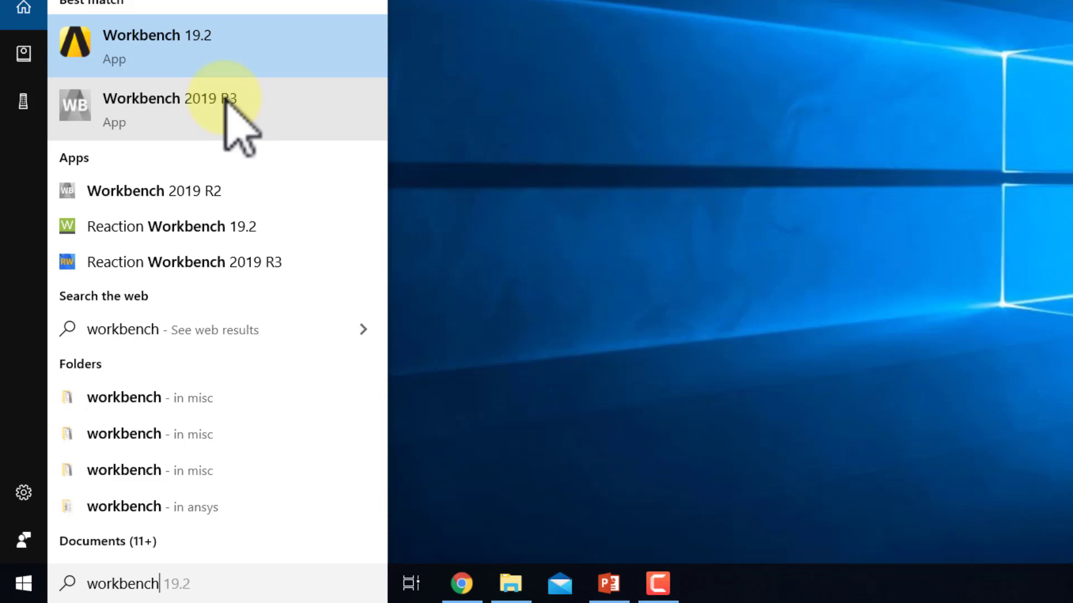
# Go to ansys.com/student in Chrome.
pyautogui.moveTo(463, 590)
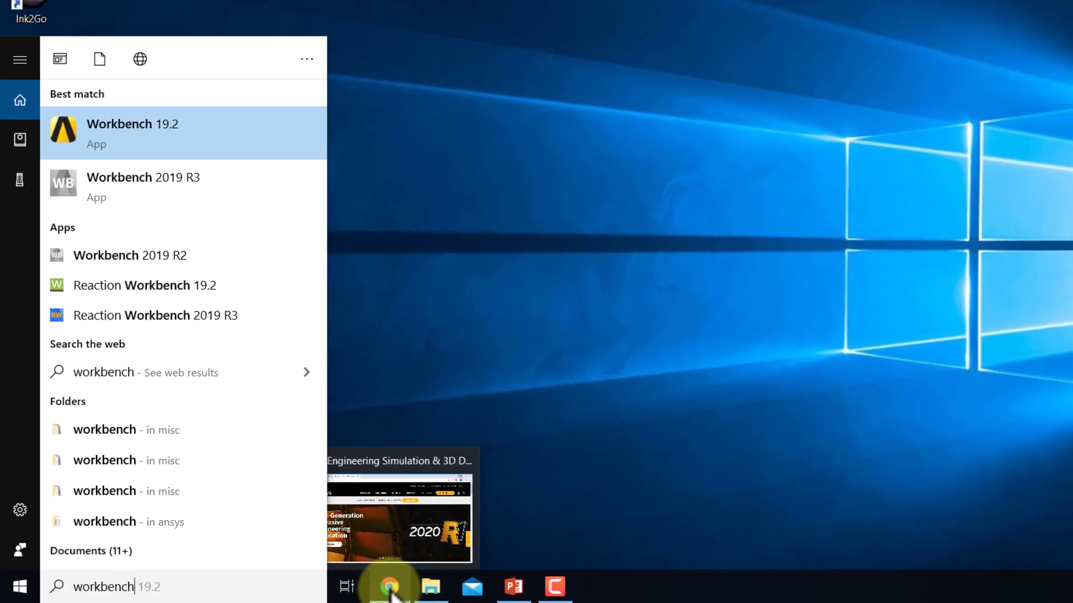
pyautogui.click(391, 591)
pyautogui.click(103, 36)
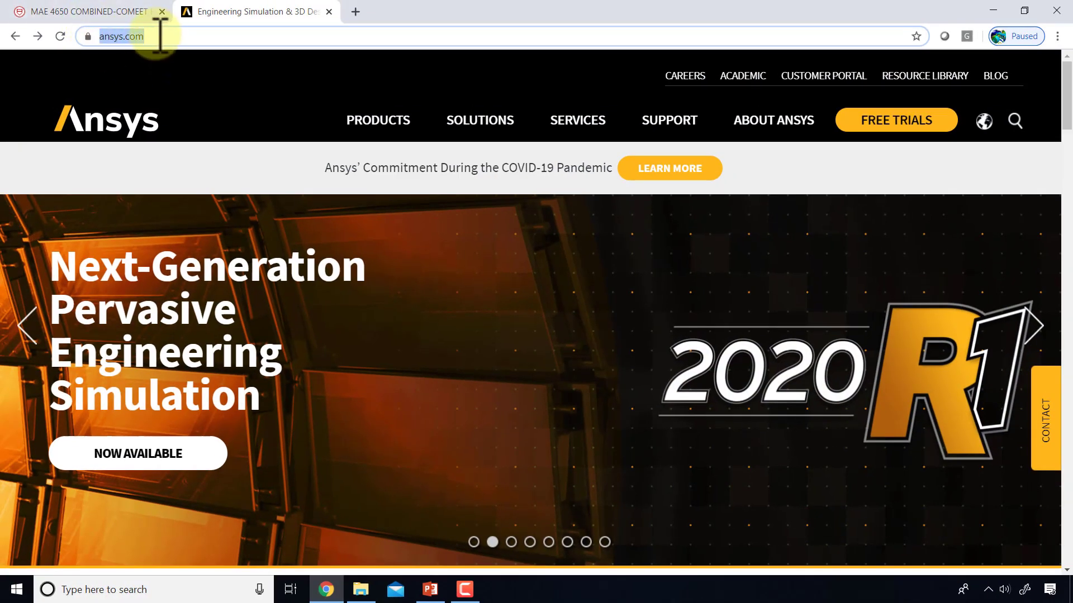
pyautogui.click(160, 36)
pyautogui.write('/s')
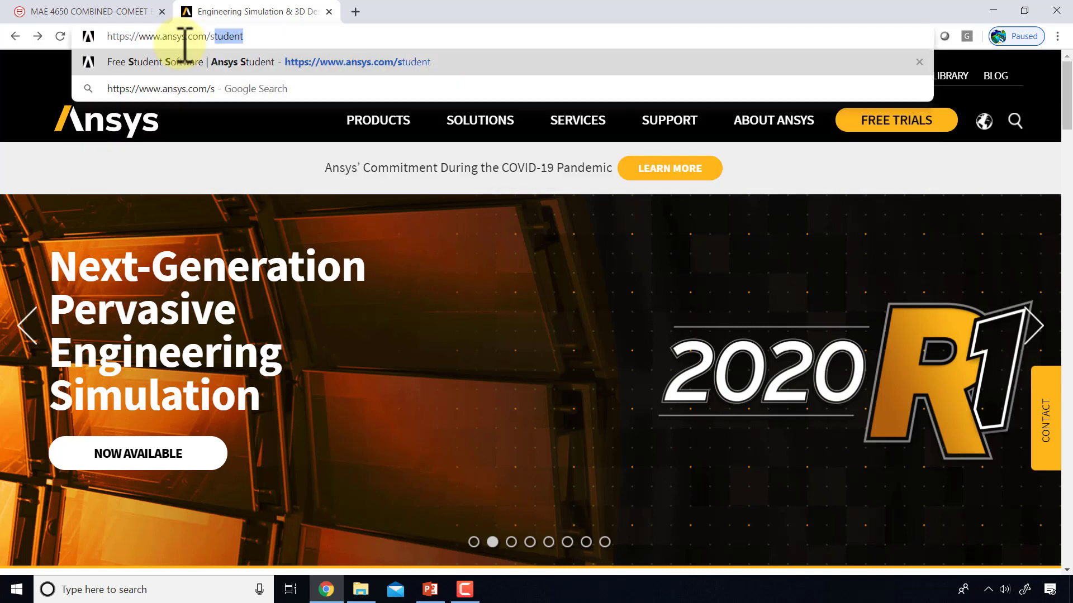
pyautogui.write('tudent')
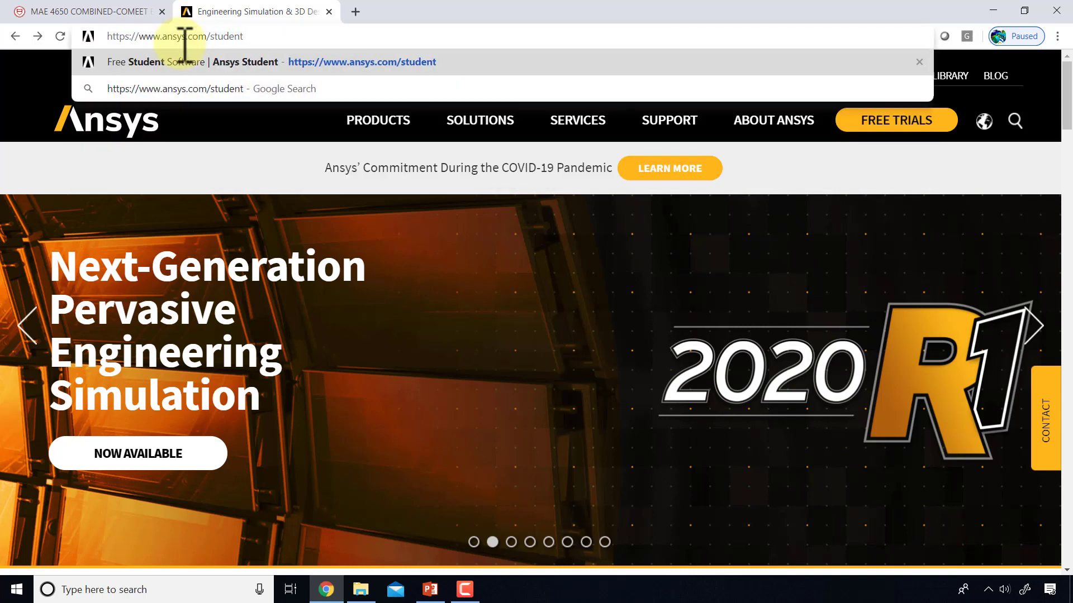
pyautogui.press('Return')
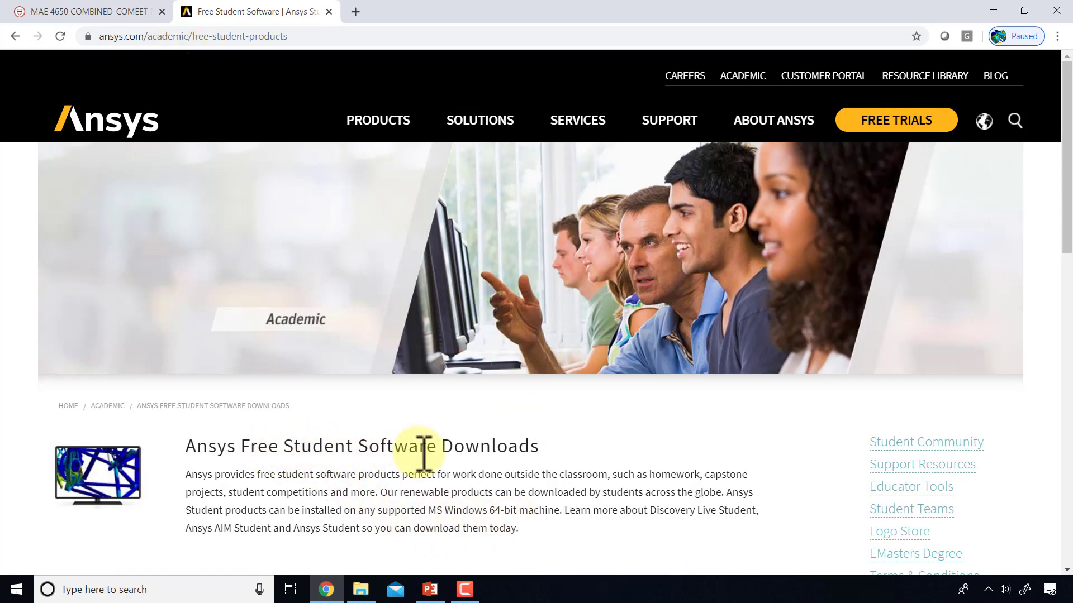
# Choose Ansys Student, expand Prior Releases, and download Ansys Student 2019 R3 or 2019 R2.
pyautogui.scroll(-3, 424, 453)
pyautogui.scroll(-3, 428, 469)
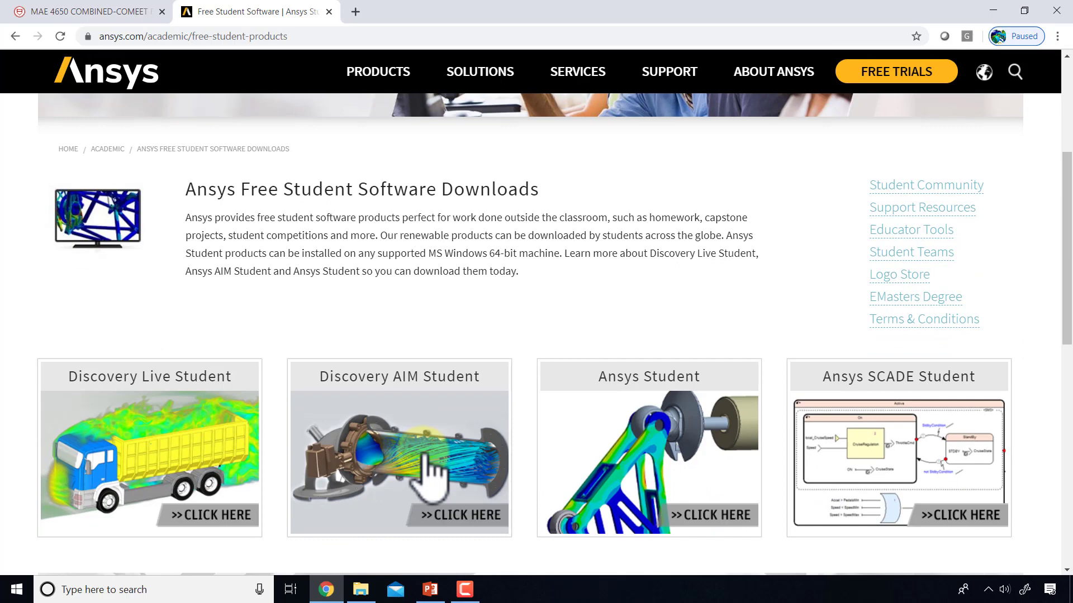
pyautogui.click(668, 391)
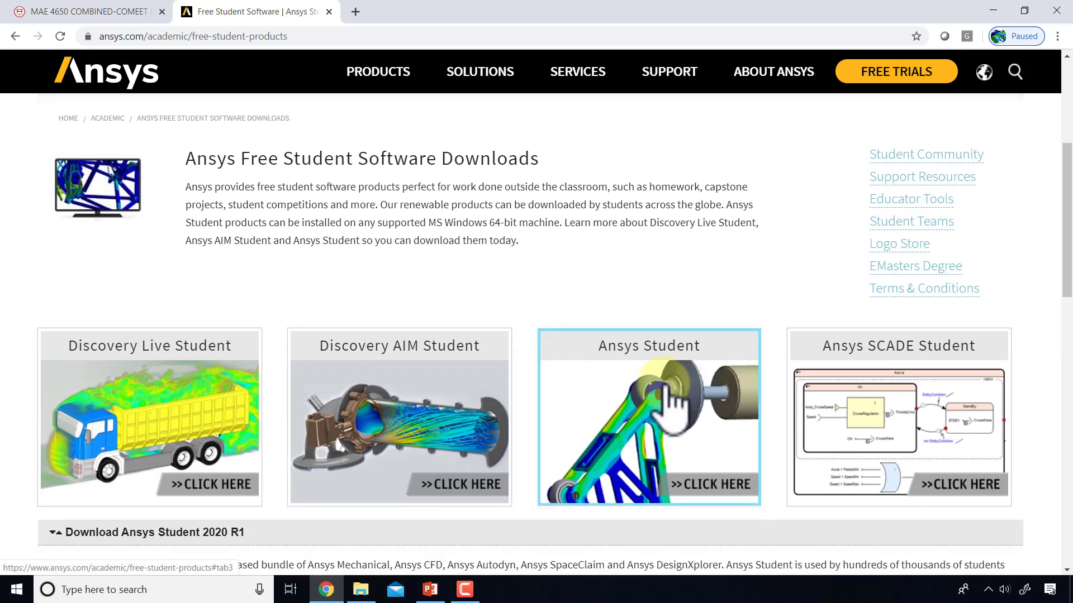
pyautogui.scroll(-4, 673, 405)
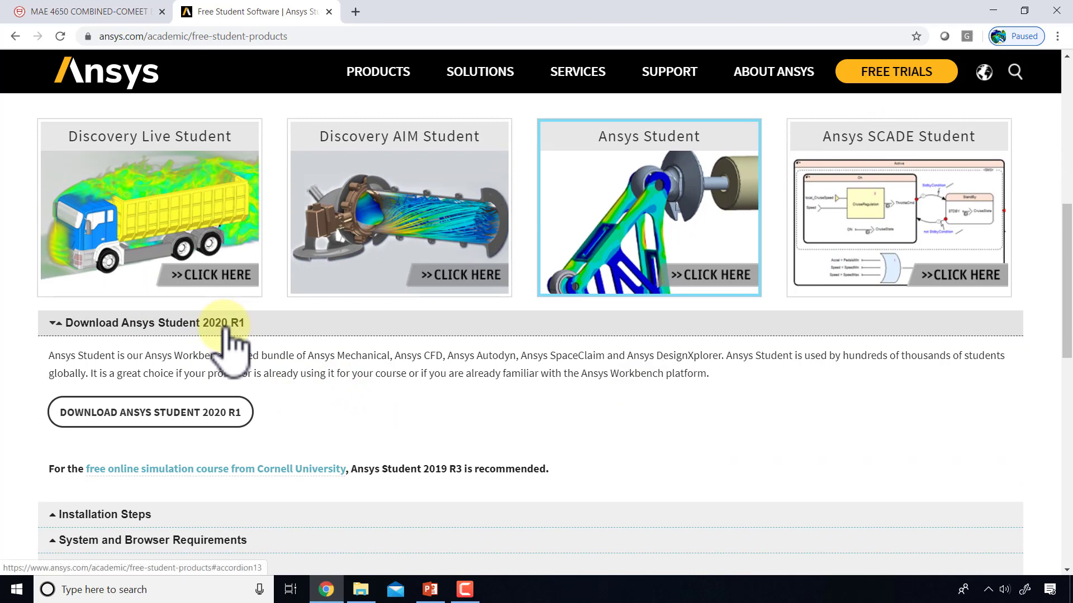
pyautogui.scroll(-3, 232, 344)
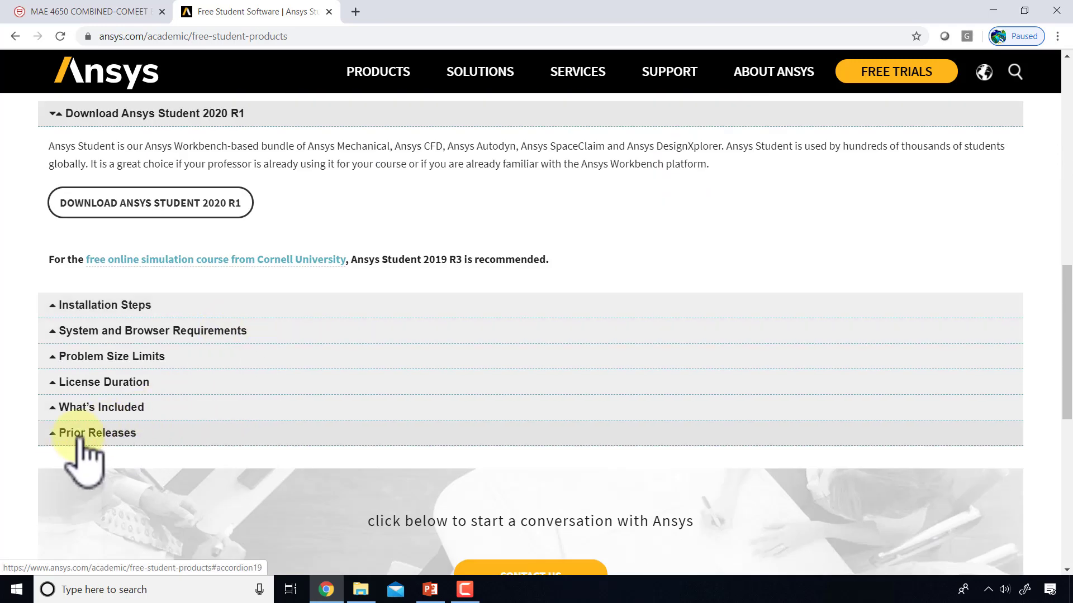
pyautogui.click(56, 435)
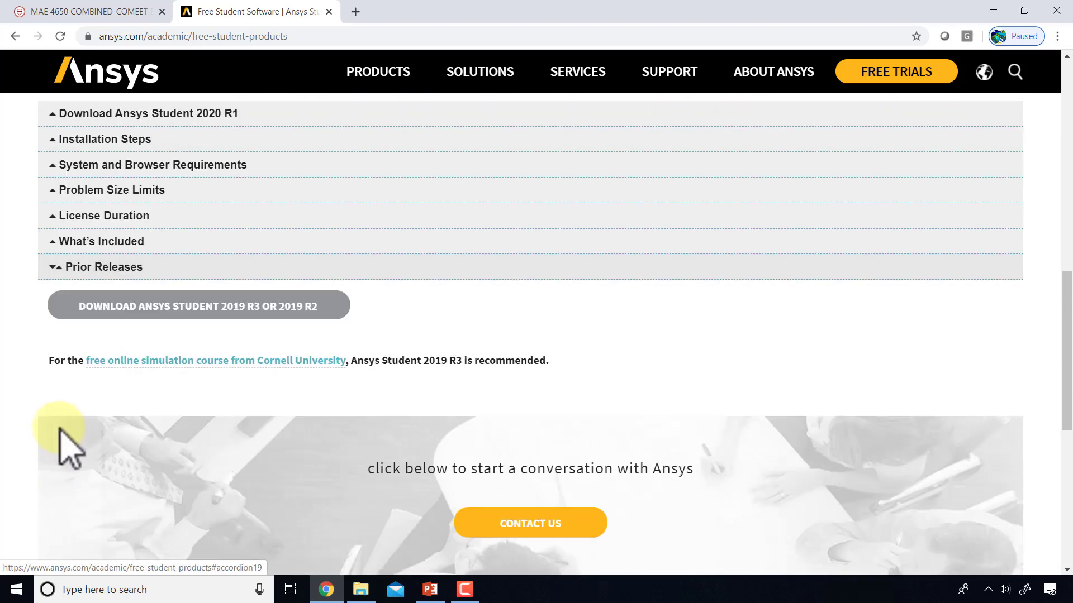
pyautogui.click(250, 311)
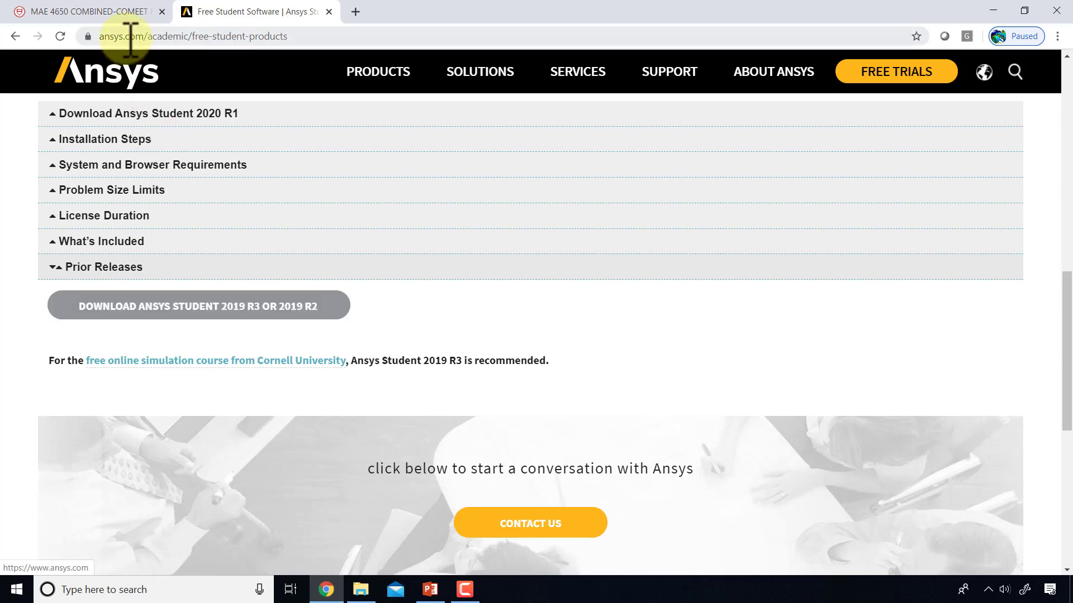
# Switch to the MAE 4650 course tab showing the AppStream 2.0 app catalog.
pyautogui.click(108, 10)
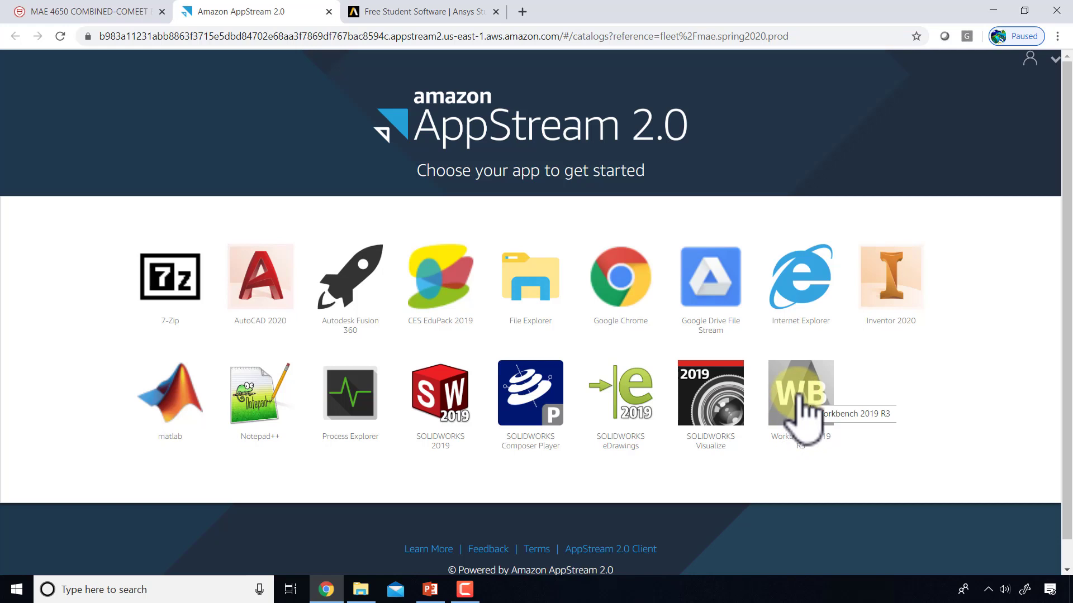
# Launch Workbench 2019 R3 from the catalog and check the list of streamed apps.
pyautogui.click(800, 397)
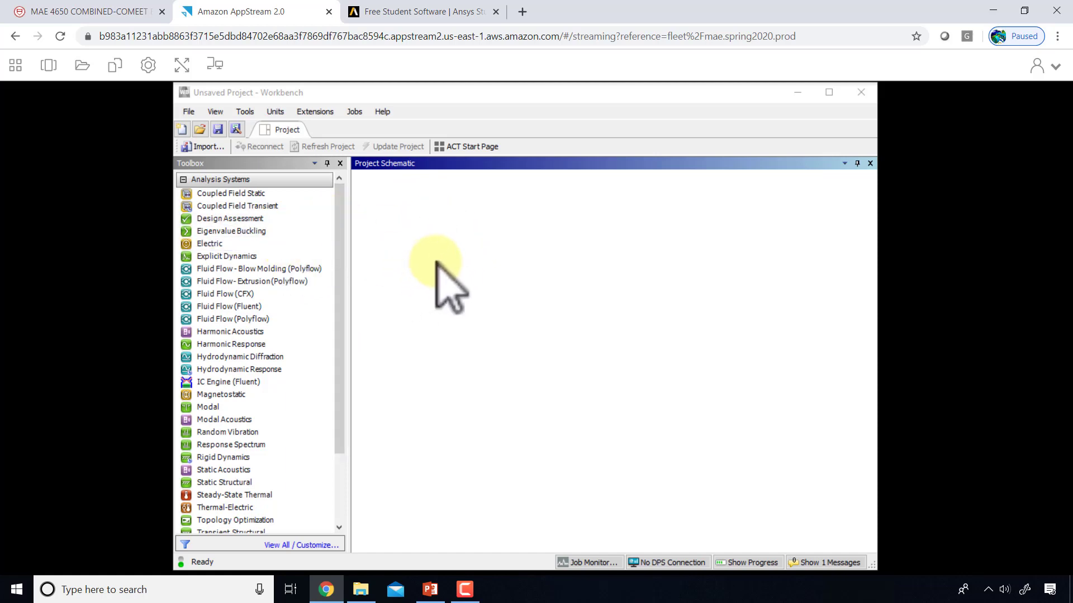
pyautogui.click(16, 65)
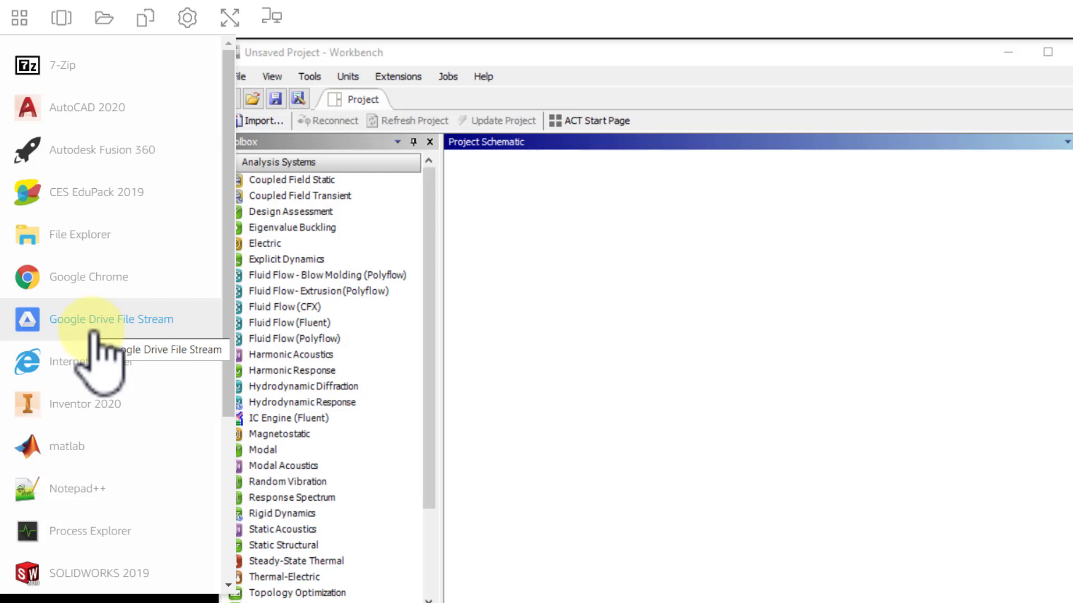
# Save the empty project as Flat_Plate in This PC > OneDrive > Files > Apps_on_Demand.
pyautogui.click(802, 419)
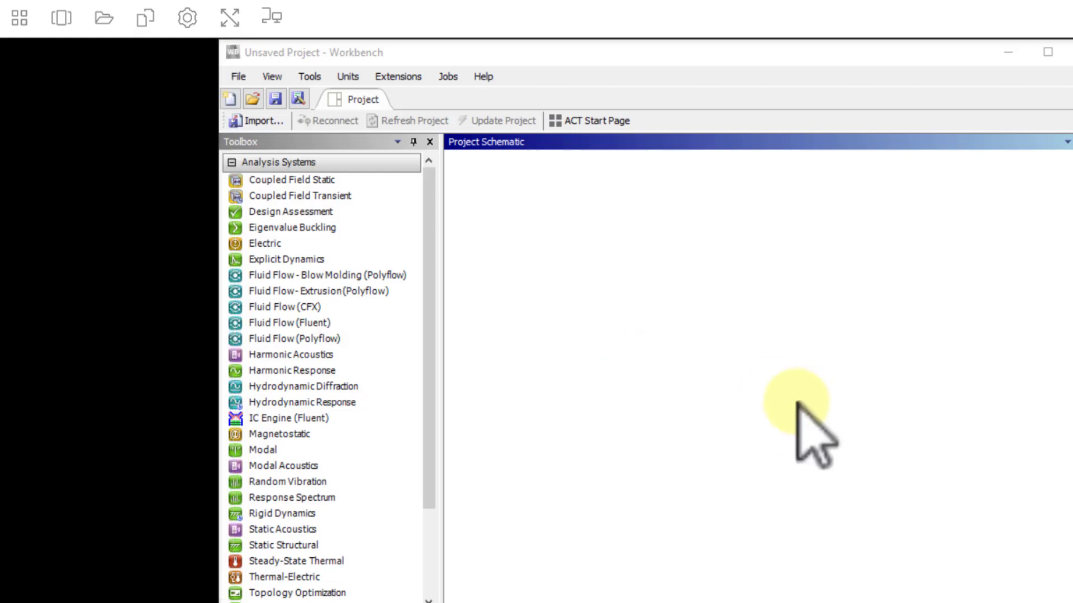
pyautogui.click(237, 77)
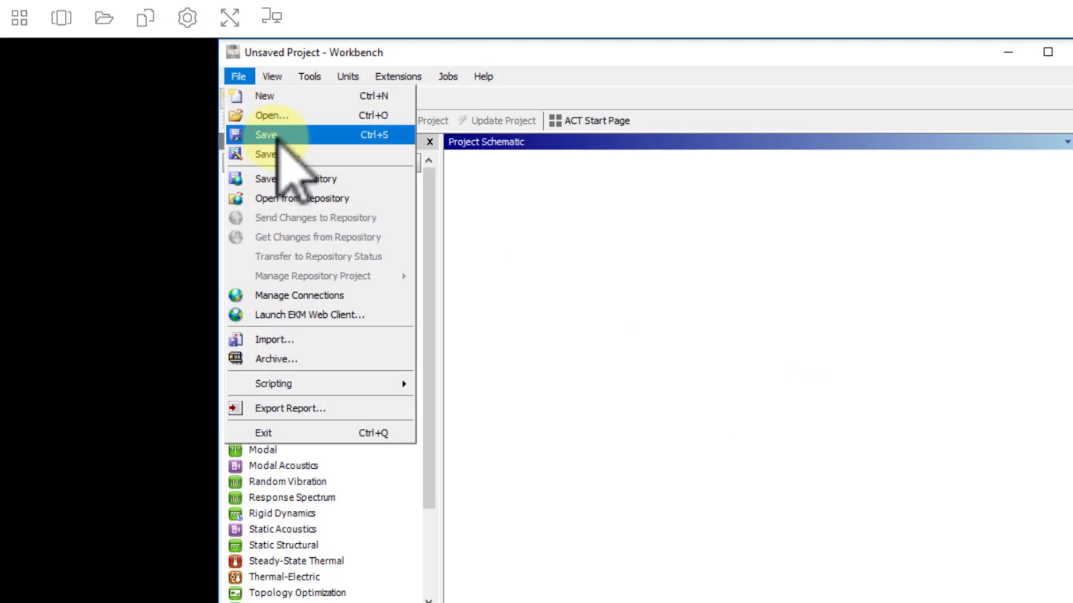
pyautogui.click(277, 137)
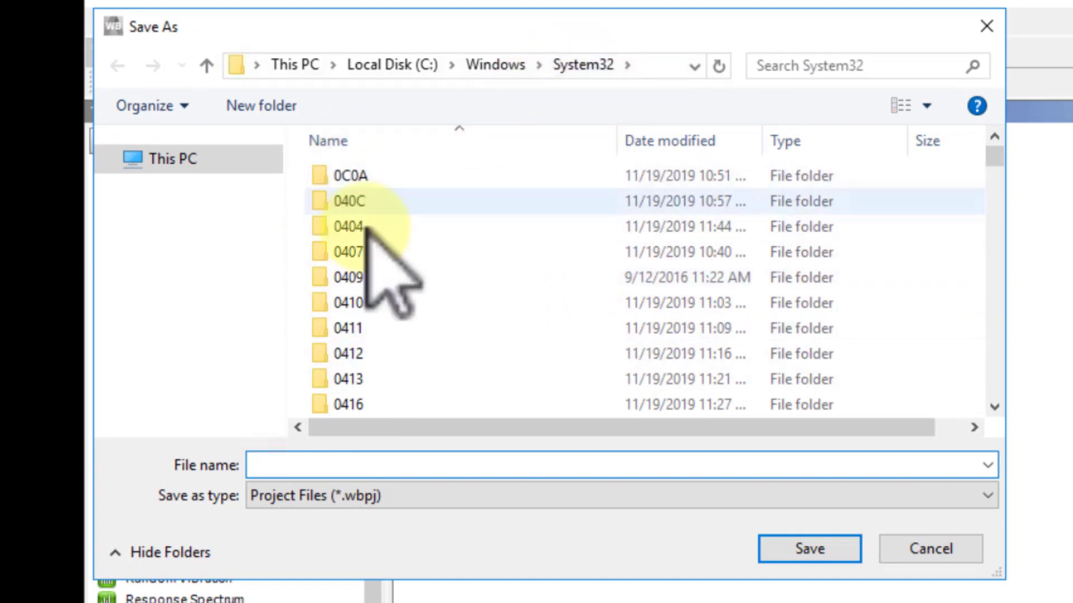
pyautogui.click(173, 159)
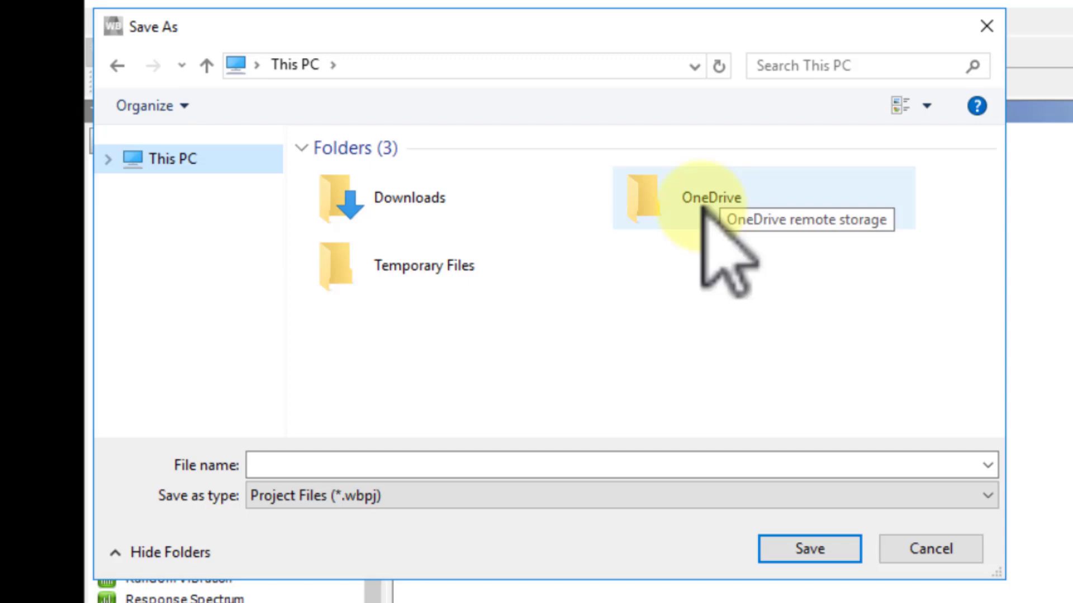
pyautogui.doubleClick(703, 208)
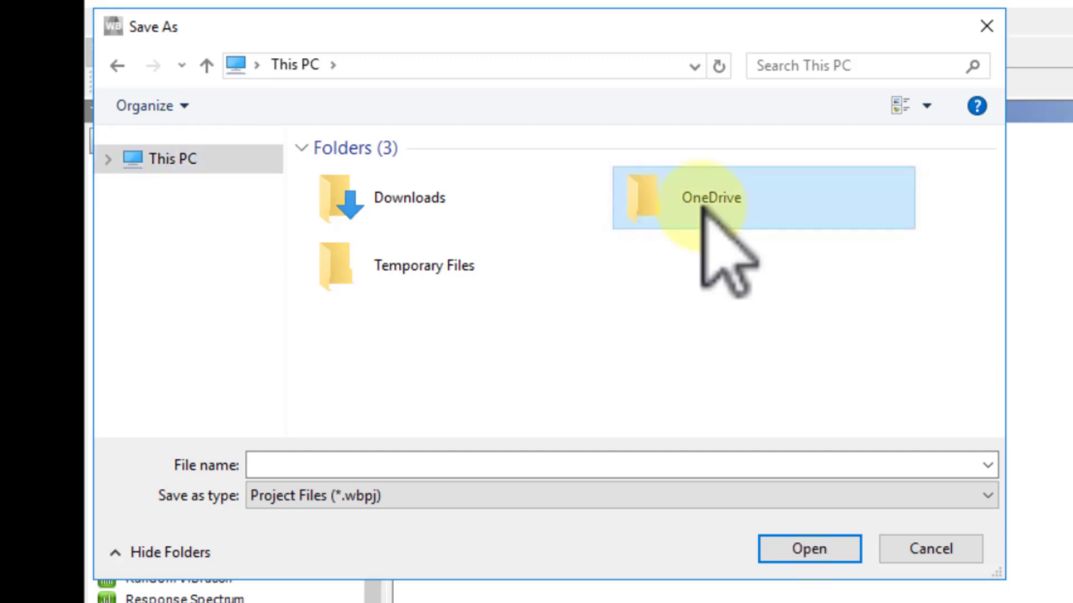
pyautogui.click(389, 178)
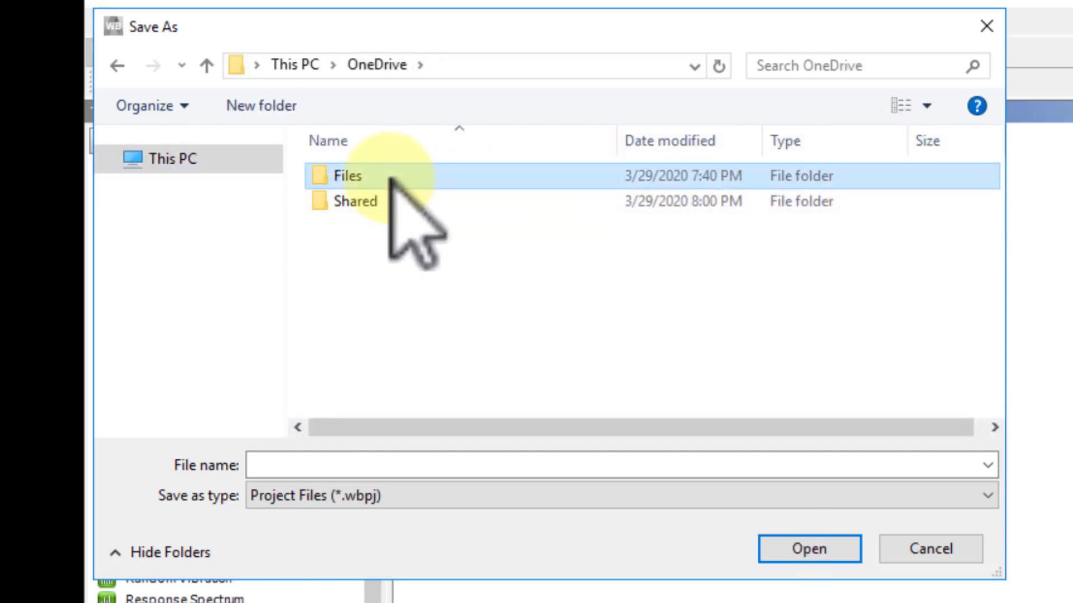
pyautogui.doubleClick(389, 179)
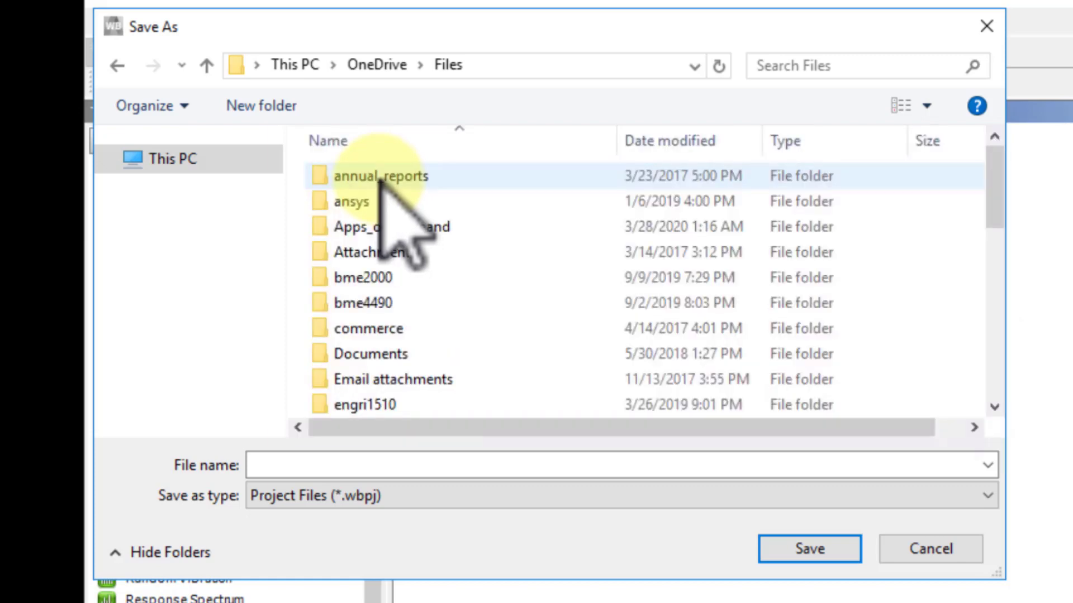
pyautogui.doubleClick(371, 229)
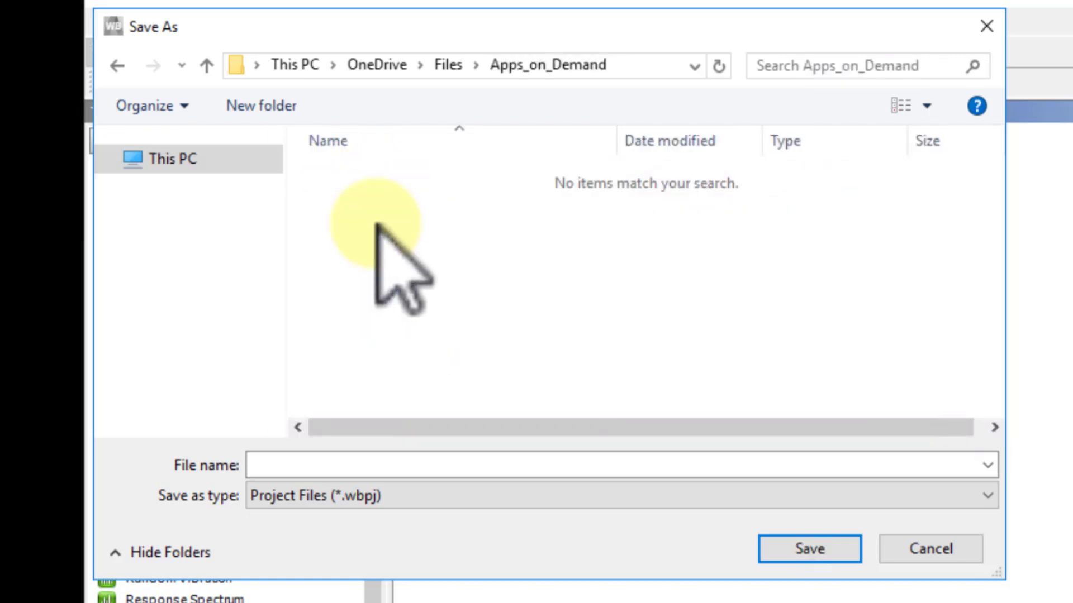
pyautogui.click(306, 465)
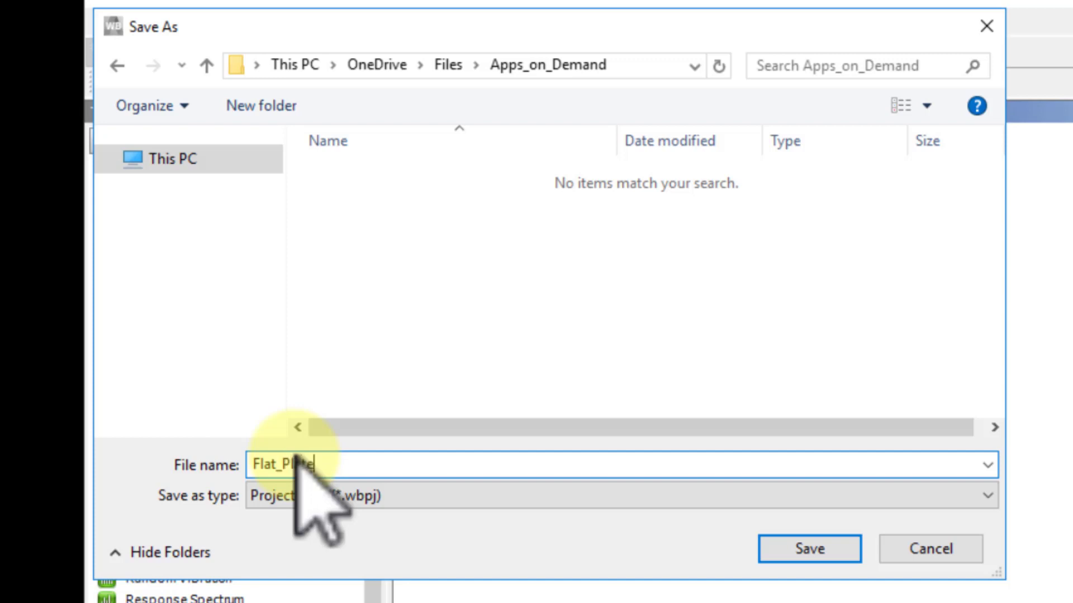
pyautogui.click(831, 546)
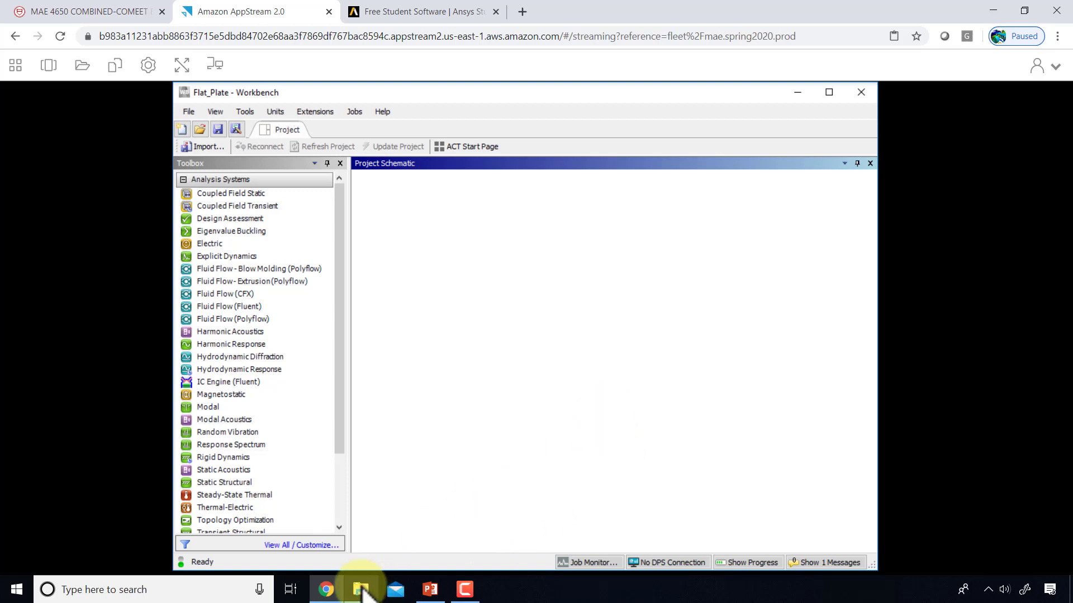
pyautogui.click(363, 594)
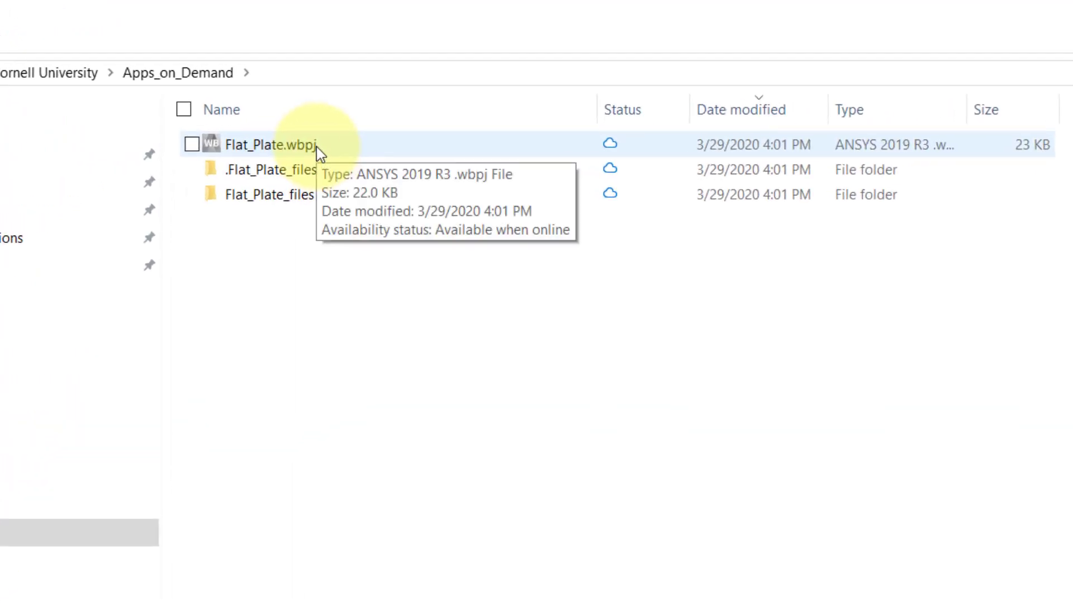
pyautogui.click(316, 146)
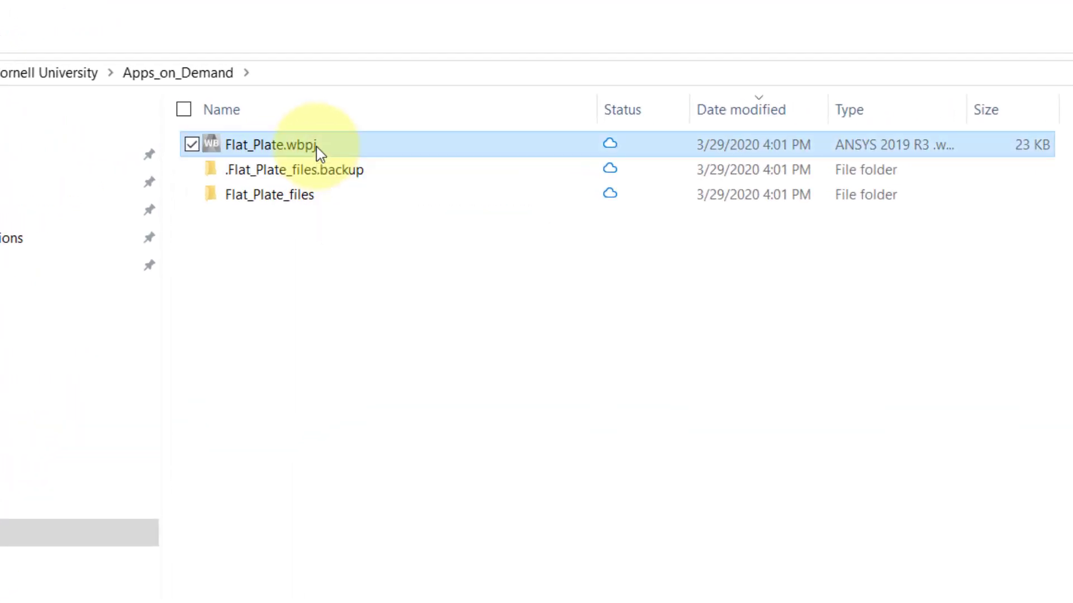
pyautogui.click(318, 196)
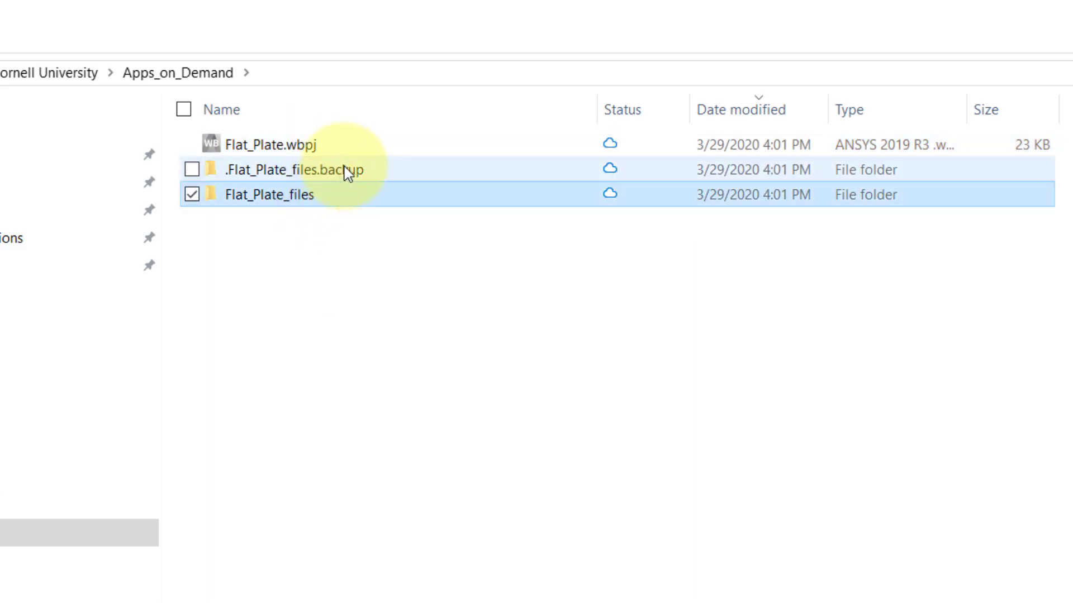
pyautogui.click(312, 144)
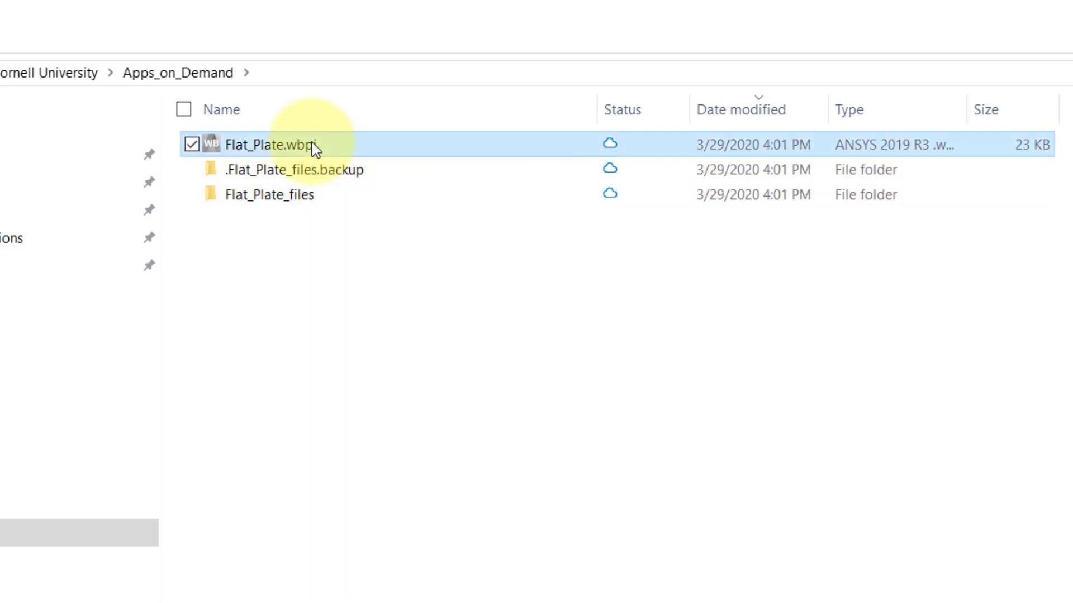
pyautogui.click(313, 203)
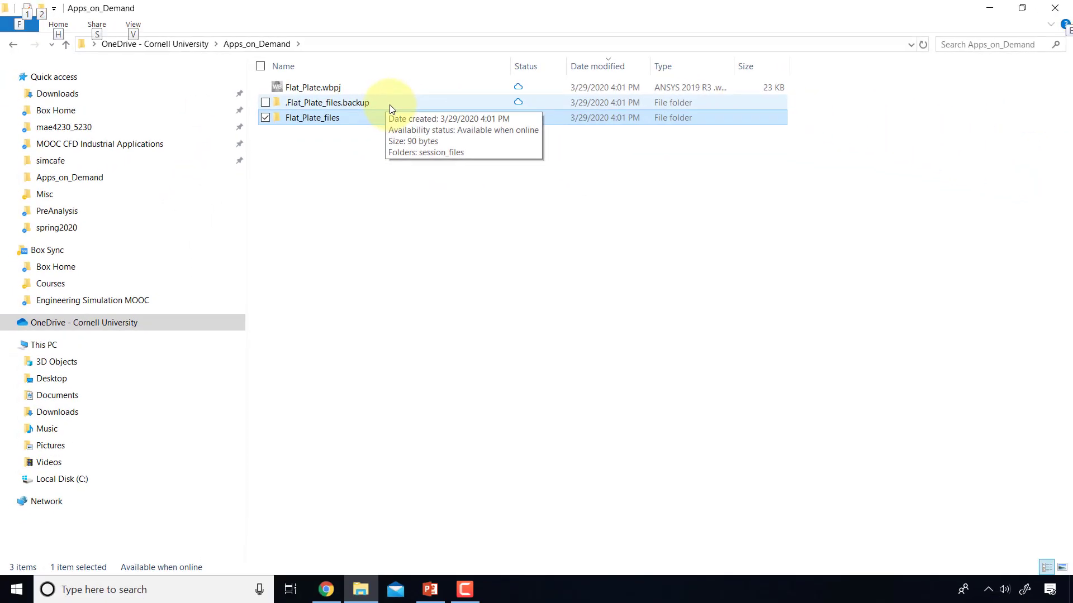
pyautogui.hotkey('alt', 'Tab')
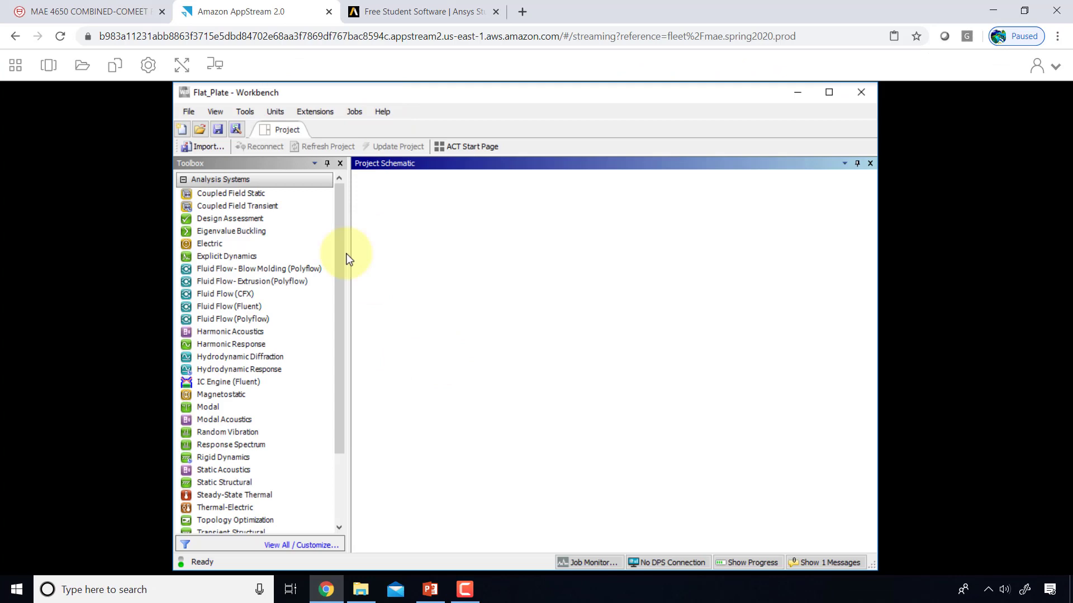
# Archive the project as Flat_Plate.wbpz, including imported files external to the project directory.
pyautogui.click(189, 115)
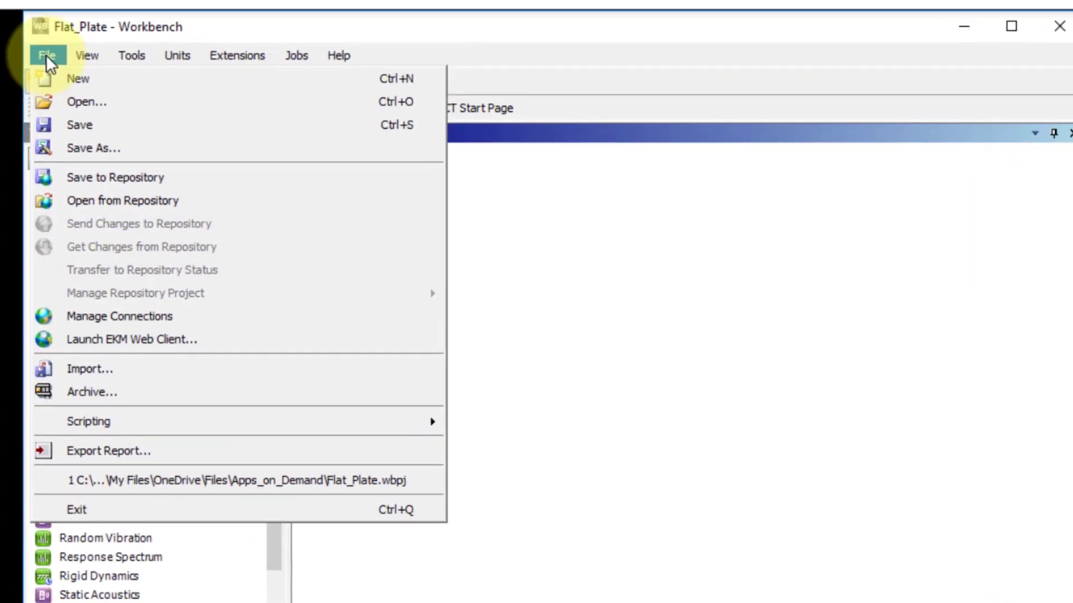
pyautogui.click(86, 395)
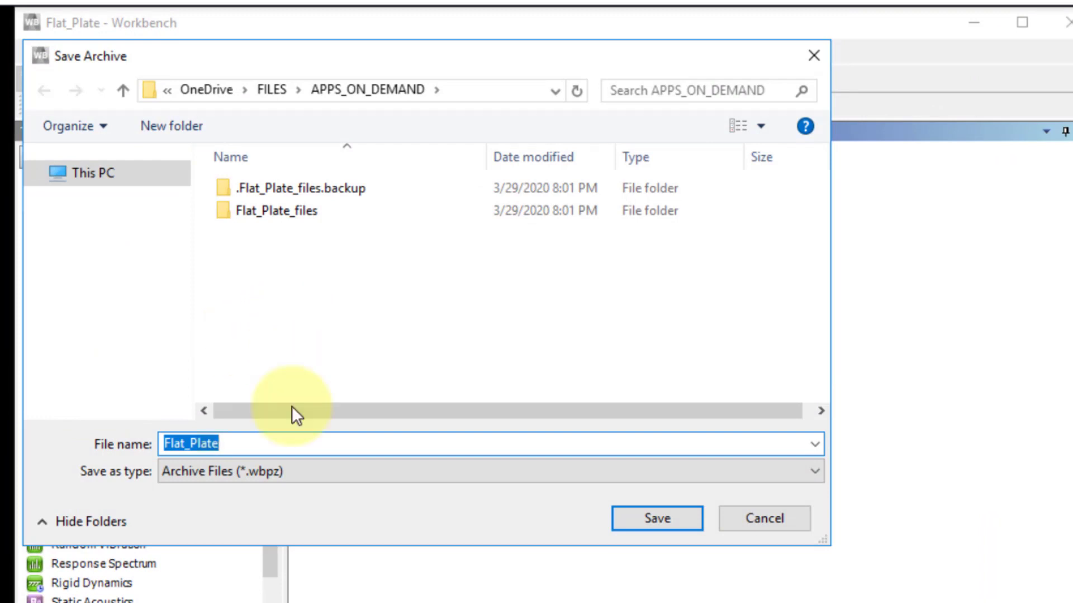
pyautogui.click(665, 521)
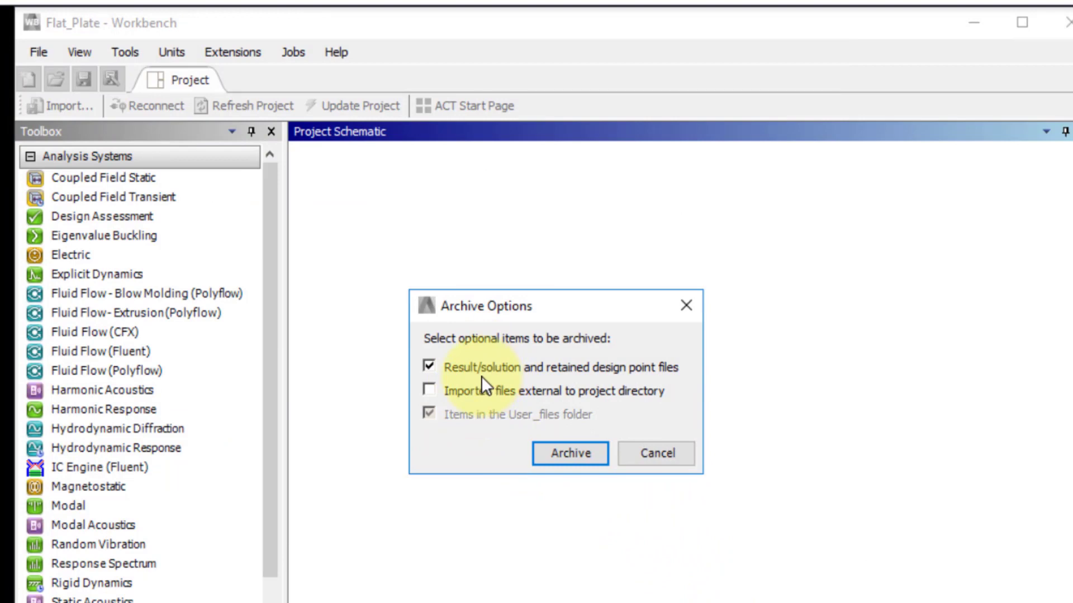
pyautogui.click(429, 390)
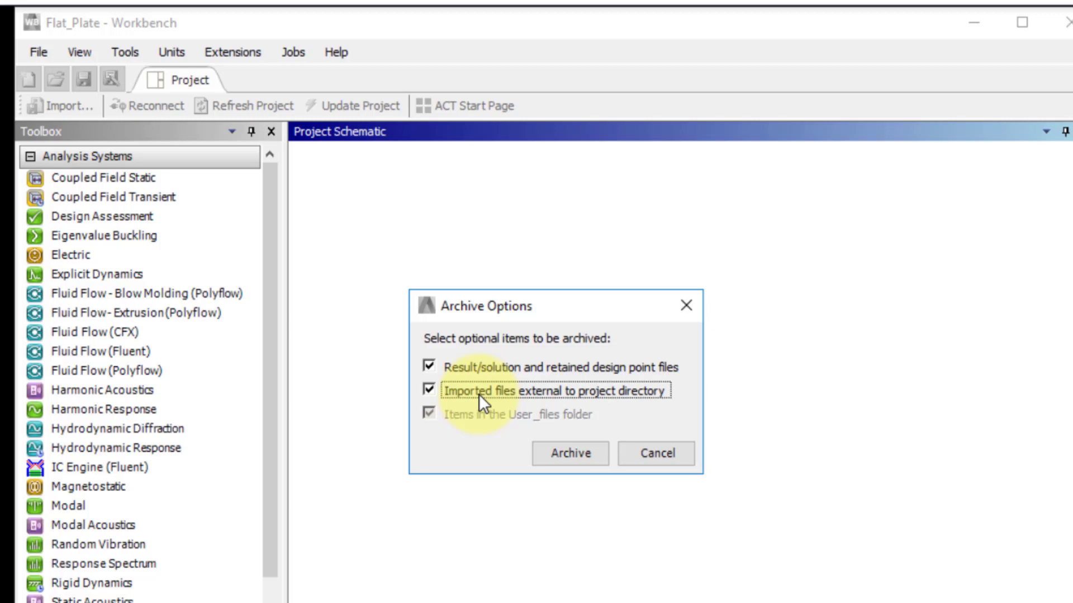
pyautogui.click(552, 455)
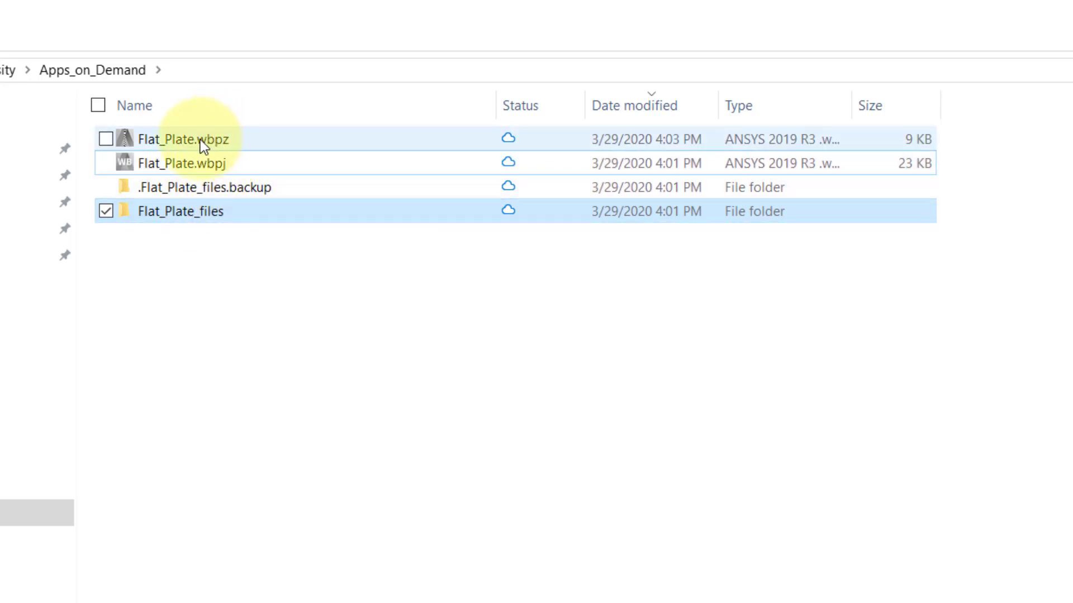
pyautogui.click(232, 149)
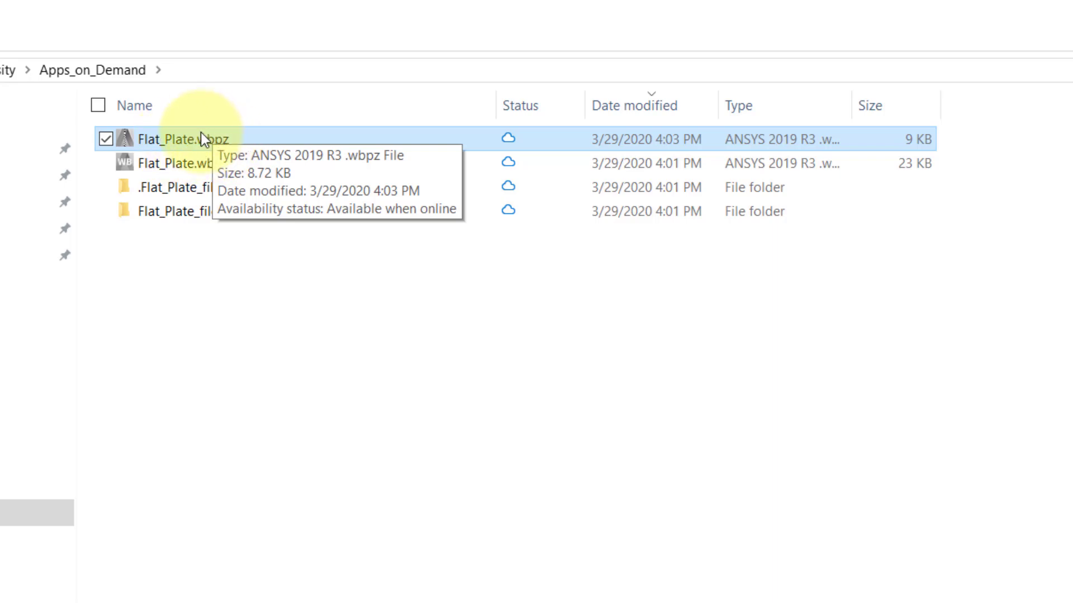
pyautogui.click(245, 308)
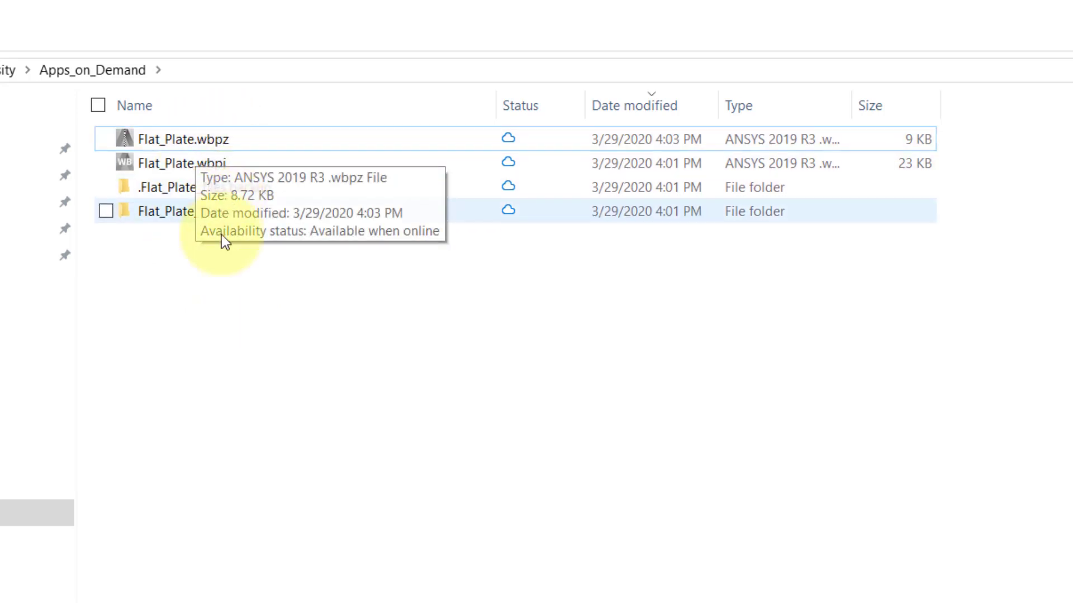